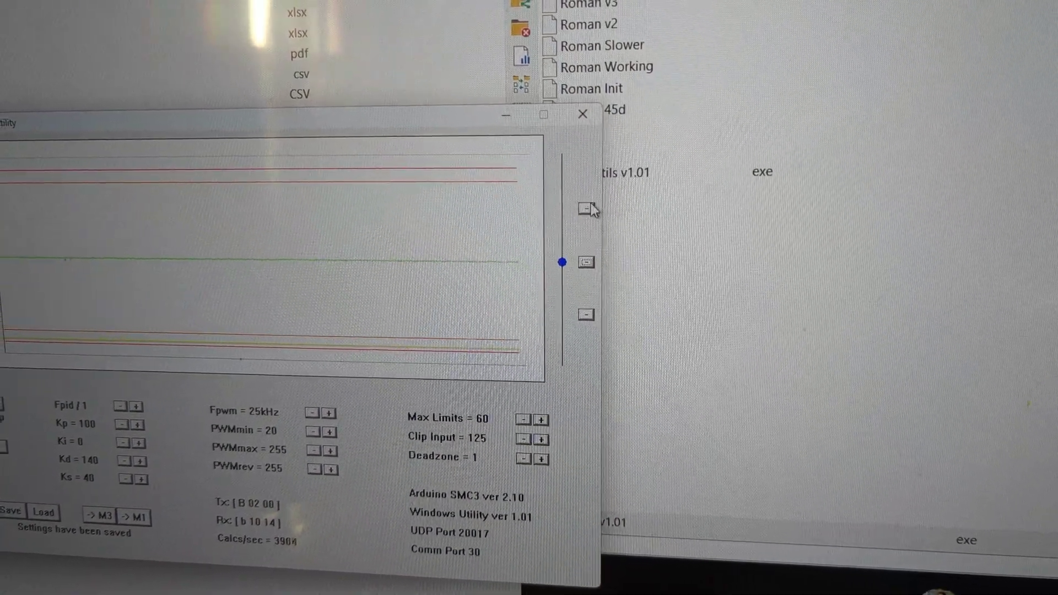
- Step the motor target to the top preset, then the bottom preset, tracing both on the graph
left_click(595, 212)
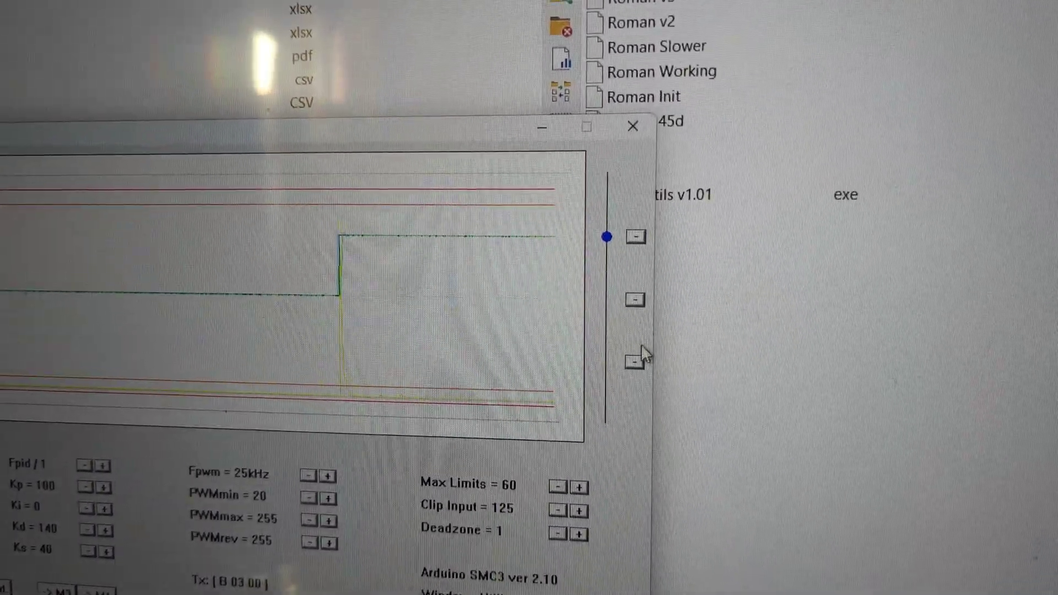
left_click(632, 360)
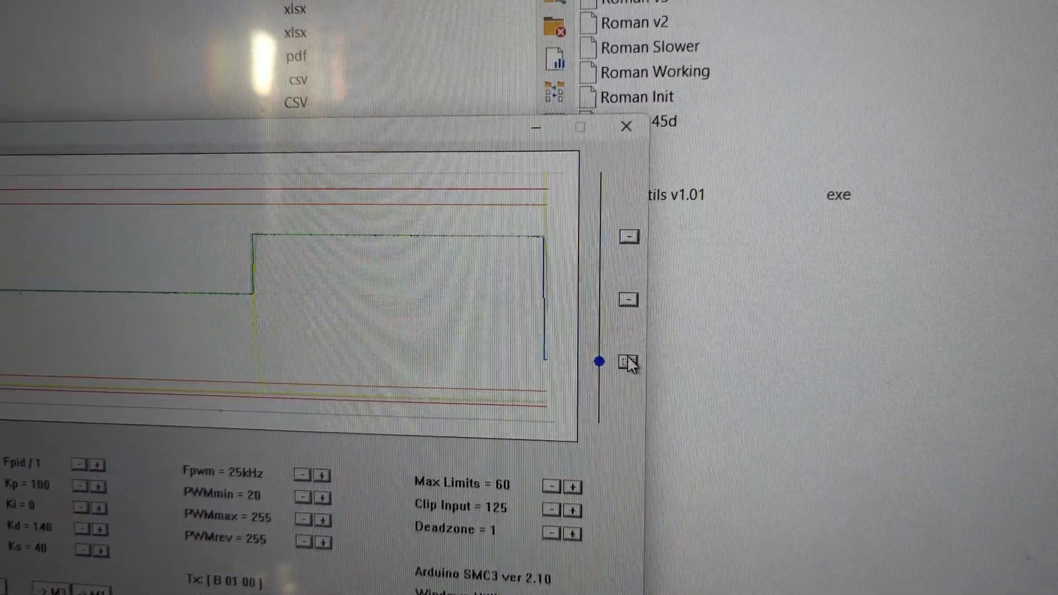